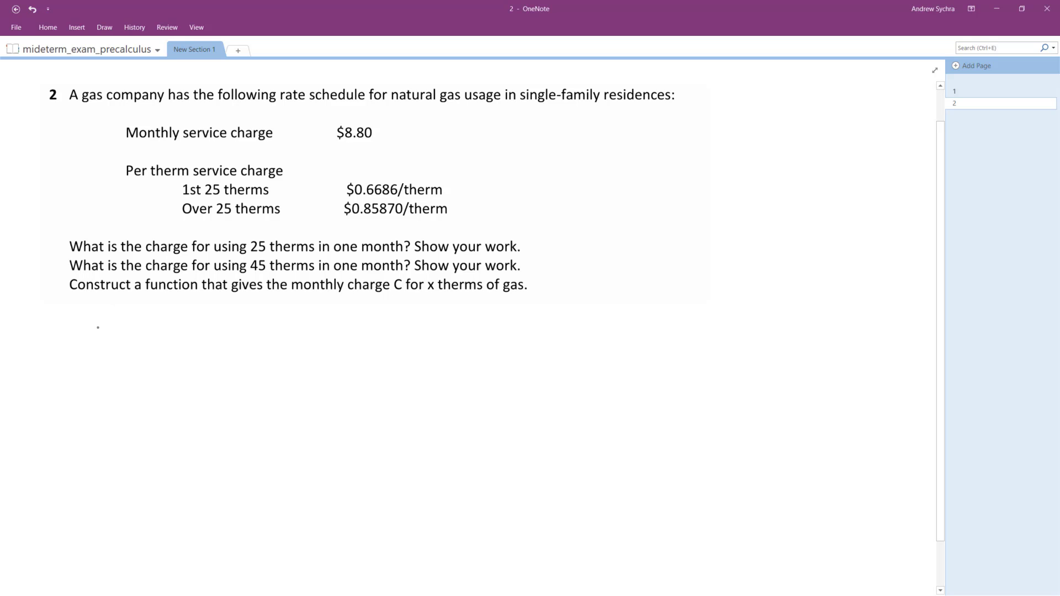
Handwrite 'i) 8.80 +' below the question.
mouse_move(97, 327)
left_mouse_down()
mouse_move(112, 336)
mouse_move(126, 328)
left_mouse_up()
mouse_move(138, 326)
left_mouse_down()
mouse_move(130, 353)
mouse_move(137, 329)
mouse_move(165, 337)
left_mouse_up()
mouse_move(173, 327)
left_mouse_down()
mouse_move(171, 346)
mouse_move(180, 336)
left_mouse_up()
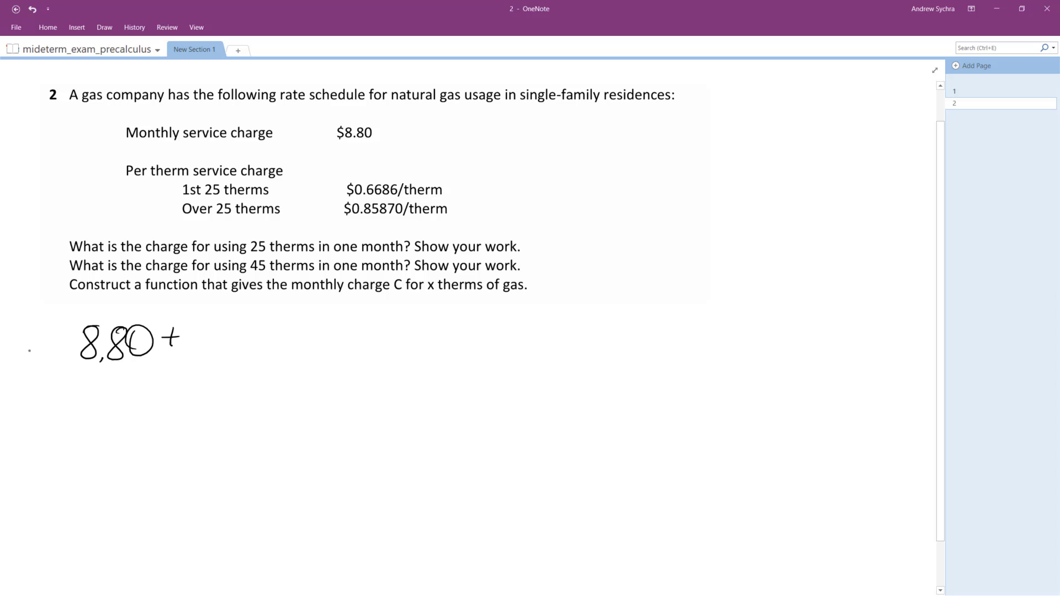
mouse_move(30, 345)
left_mouse_down()
mouse_move(30, 354)
mouse_move(43, 343)
mouse_move(39, 366)
left_mouse_up()
left_click(32, 335)
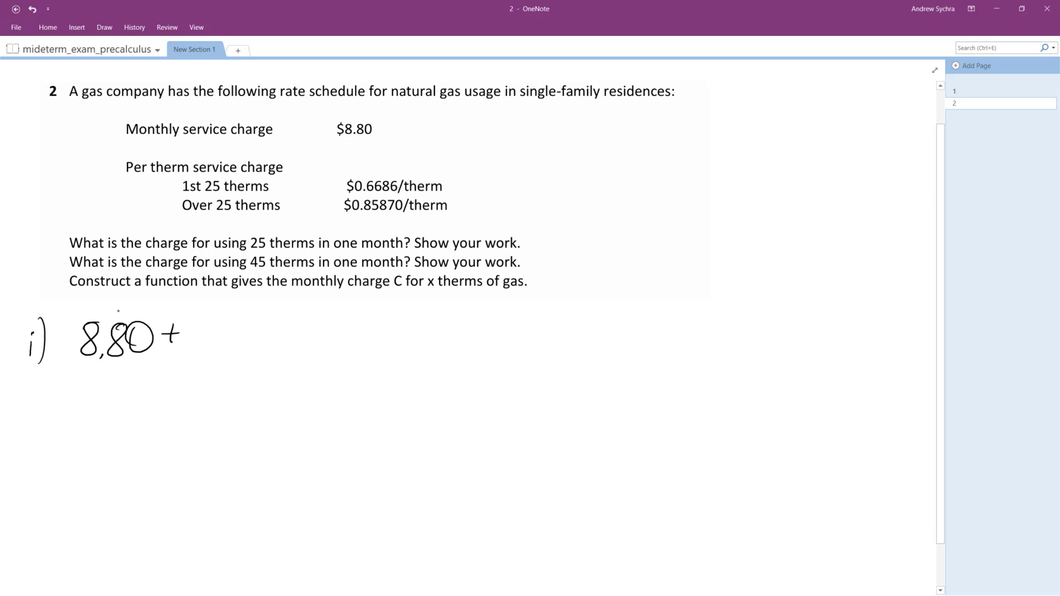
scroll(118, 311, "up", 2)
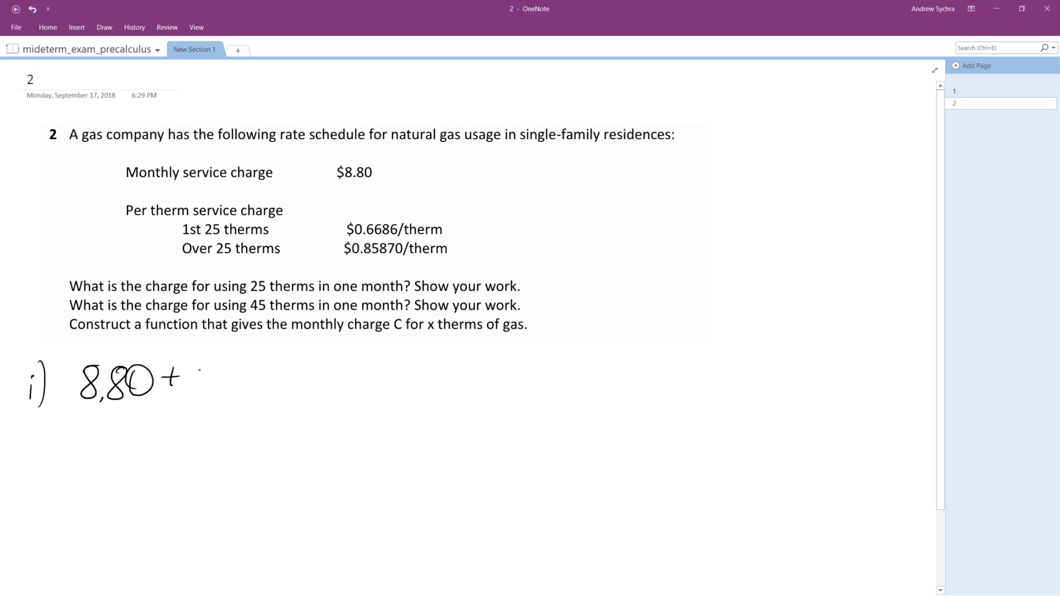
Continue part i) with 25·0.6686 followed by an equals sign.
left_click_drag(194, 369, 217, 390)
mouse_move(241, 360)
left_mouse_down()
mouse_move(224, 365)
mouse_move(218, 390)
left_mouse_up()
left_click_drag(272, 364, 275, 393)
left_click_drag(310, 360, 298, 381)
mouse_move(332, 359)
left_mouse_down()
mouse_move(319, 381)
mouse_move(332, 359)
mouse_move(353, 381)
mouse_move(420, 380)
left_mouse_up()
left_click_drag(394, 372, 418, 370)
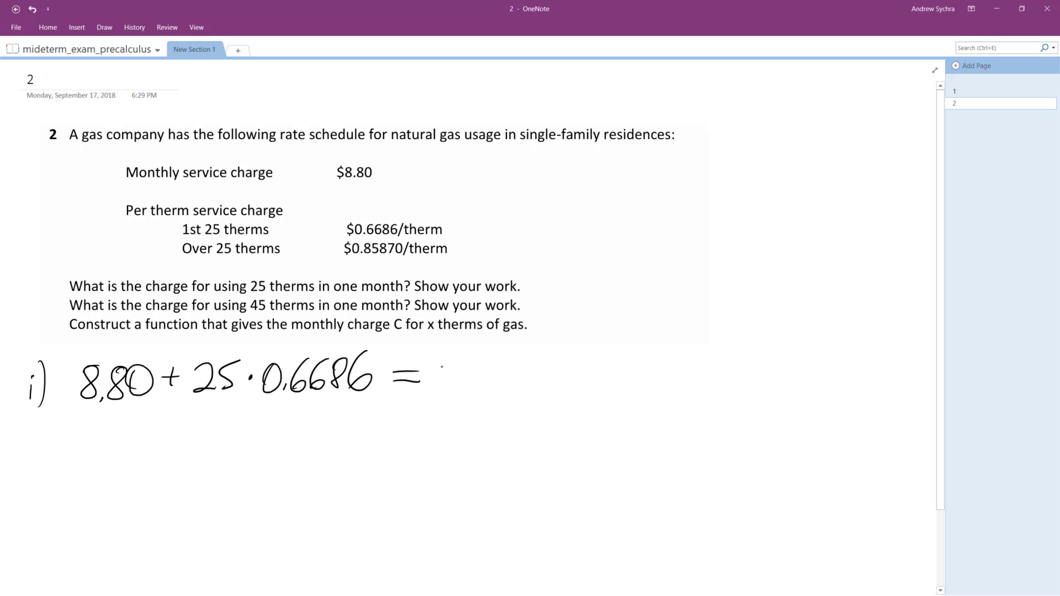
Finish part i) with = 25.515 = $25.52.
left_click_drag(437, 369, 464, 392)
mouse_move(531, 361)
left_mouse_down()
mouse_move(515, 364)
mouse_move(505, 389)
left_mouse_up()
left_click_drag(539, 362, 533, 389)
mouse_move(575, 361)
left_mouse_down()
mouse_move(550, 388)
mouse_move(643, 366)
mouse_move(639, 377)
mouse_move(676, 378)
left_mouse_up()
mouse_move(708, 352)
left_mouse_down()
mouse_move(686, 362)
mouse_move(683, 379)
left_mouse_up()
mouse_move(752, 345)
left_mouse_down()
mouse_move(733, 375)
mouse_move(786, 368)
left_mouse_up()
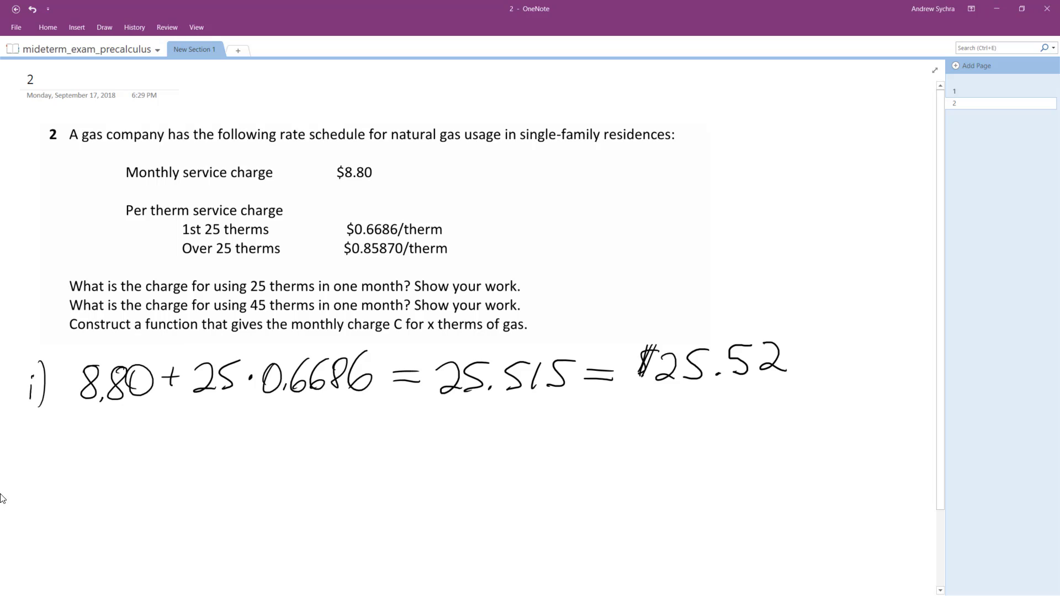
Label the next line ii) and begin writing 8.80.
left_click_drag(35, 439, 30, 456)
left_click_drag(43, 439, 38, 454)
left_click_drag(50, 413, 50, 458)
mouse_move(100, 424)
left_mouse_down()
mouse_move(88, 437)
mouse_move(98, 425)
mouse_move(147, 425)
left_mouse_up()
Write and then erase false starts (8.80, 25.52) after ii).
left_click(106, 451)
left_click_drag(104, 490, 150, 469)
mouse_move(95, 439)
left_mouse_down()
mouse_move(117, 458)
mouse_move(143, 454)
left_mouse_up()
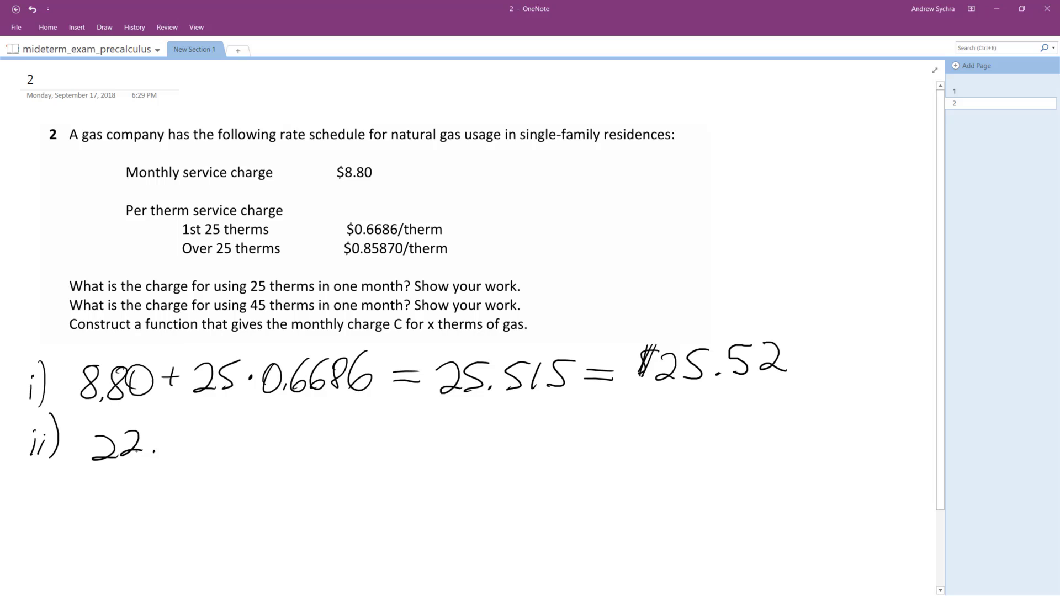
mouse_move(135, 450)
left_mouse_down()
mouse_move(146, 456)
mouse_move(142, 431)
mouse_move(176, 429)
left_mouse_up()
left_click(150, 456)
mouse_move(161, 433)
left_mouse_down()
mouse_move(156, 461)
mouse_move(207, 459)
left_mouse_up()
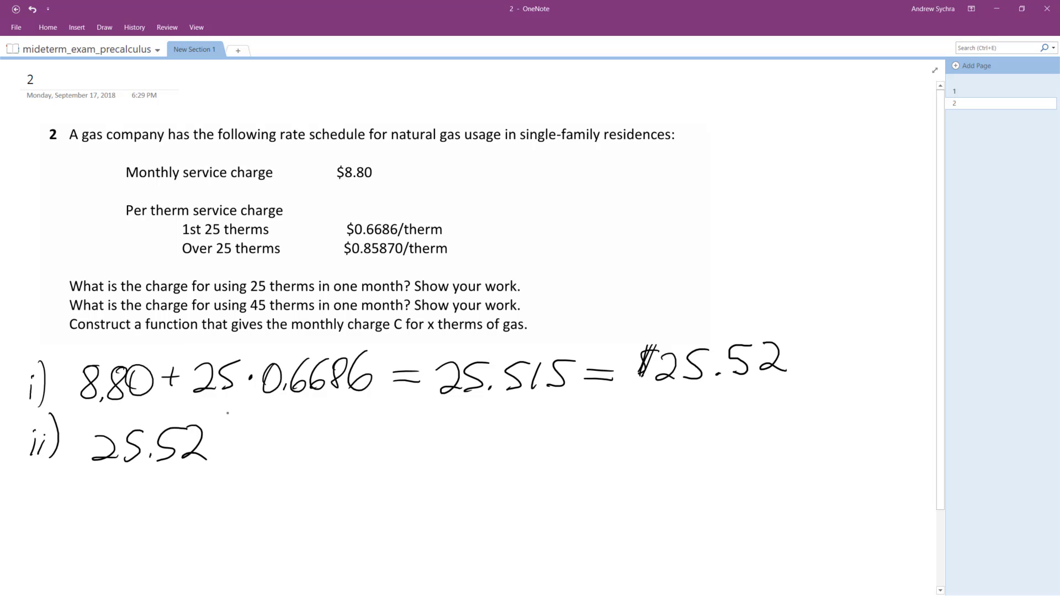
left_click_drag(128, 459, 209, 451)
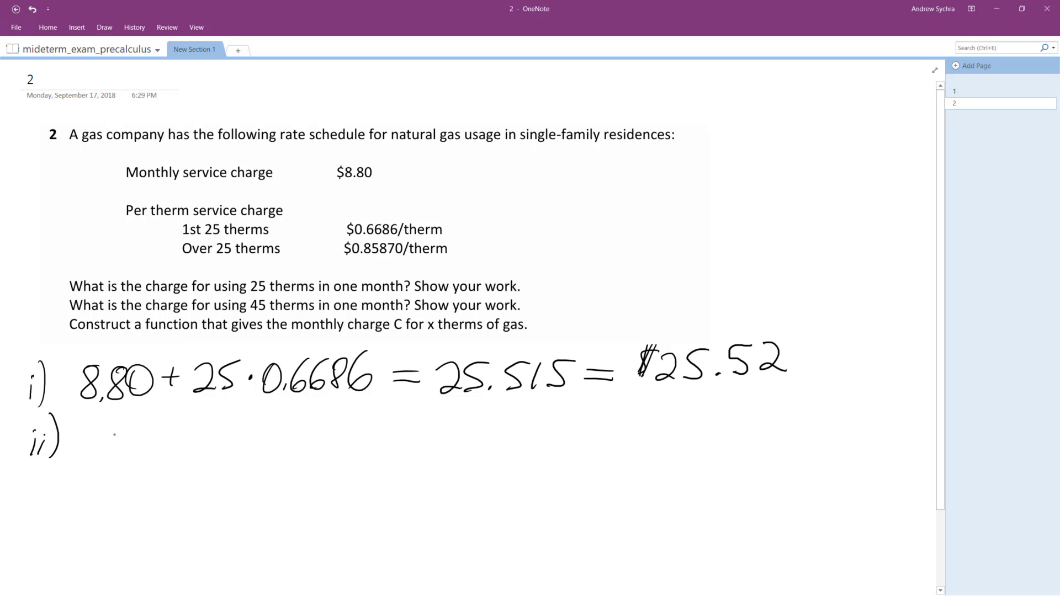
Write 8.80 + 16.715 + after ii).
mouse_move(114, 434)
left_mouse_down()
mouse_move(150, 431)
mouse_move(183, 453)
left_mouse_up()
left_click(120, 456)
left_click_drag(177, 443, 196, 442)
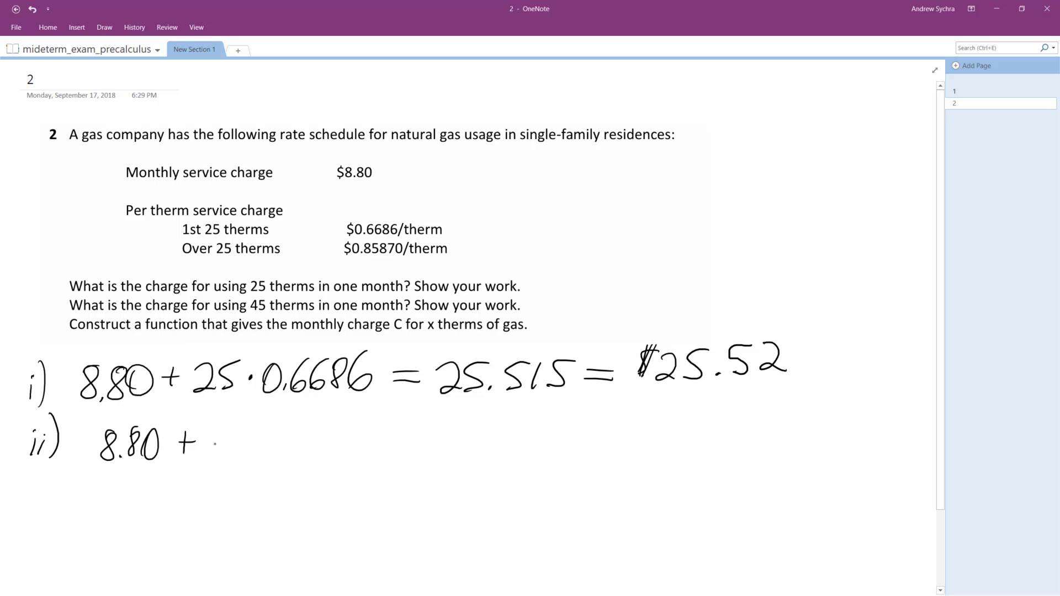
left_click_drag(213, 425, 206, 464)
mouse_move(238, 422)
left_mouse_down()
mouse_move(223, 452)
mouse_move(266, 463)
left_mouse_up()
left_click(247, 458)
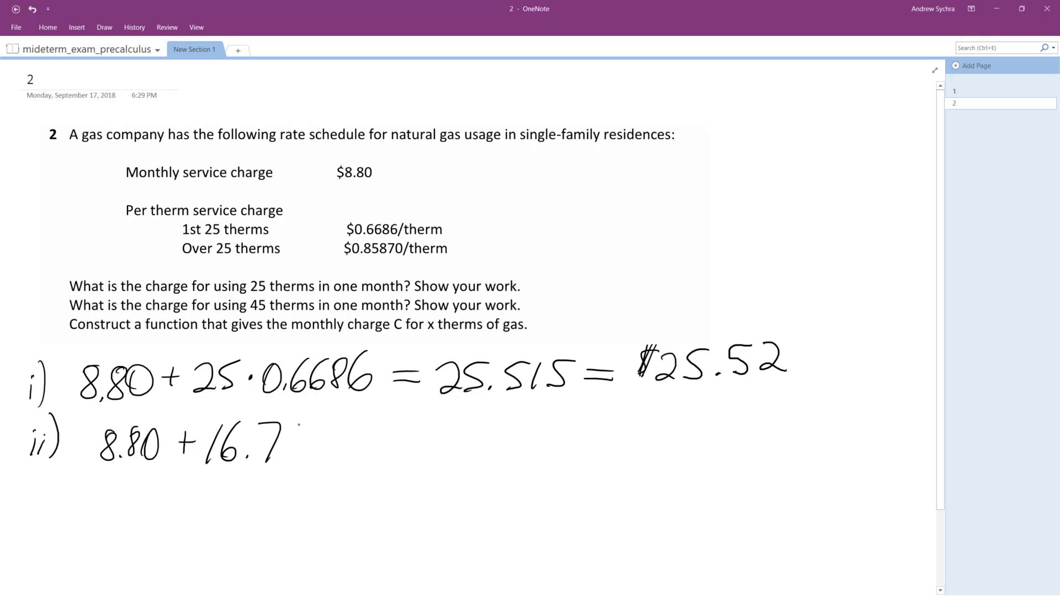
left_click_drag(293, 425, 287, 458)
mouse_move(333, 425)
left_mouse_down()
mouse_move(322, 450)
mouse_move(360, 458)
left_mouse_up()
left_click_drag(352, 449, 433, 456)
Add the extra-therm term 20·0.85870.
left_click_drag(447, 425, 439, 430)
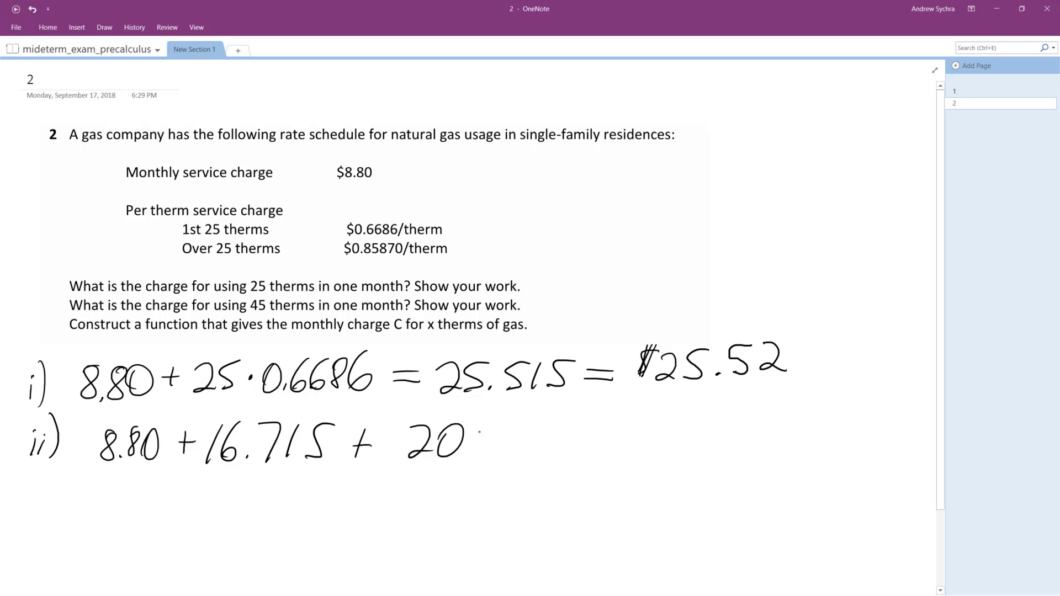
left_click_drag(448, 425, 439, 444)
left_click(475, 444)
mouse_move(500, 434)
left_mouse_down()
mouse_move(531, 450)
mouse_move(538, 431)
left_mouse_up()
left_click(518, 454)
mouse_move(568, 433)
left_mouse_down()
mouse_move(554, 452)
mouse_move(577, 432)
mouse_move(601, 452)
left_mouse_up()
mouse_move(618, 430)
left_mouse_down()
mouse_move(634, 436)
mouse_move(612, 434)
left_mouse_up()
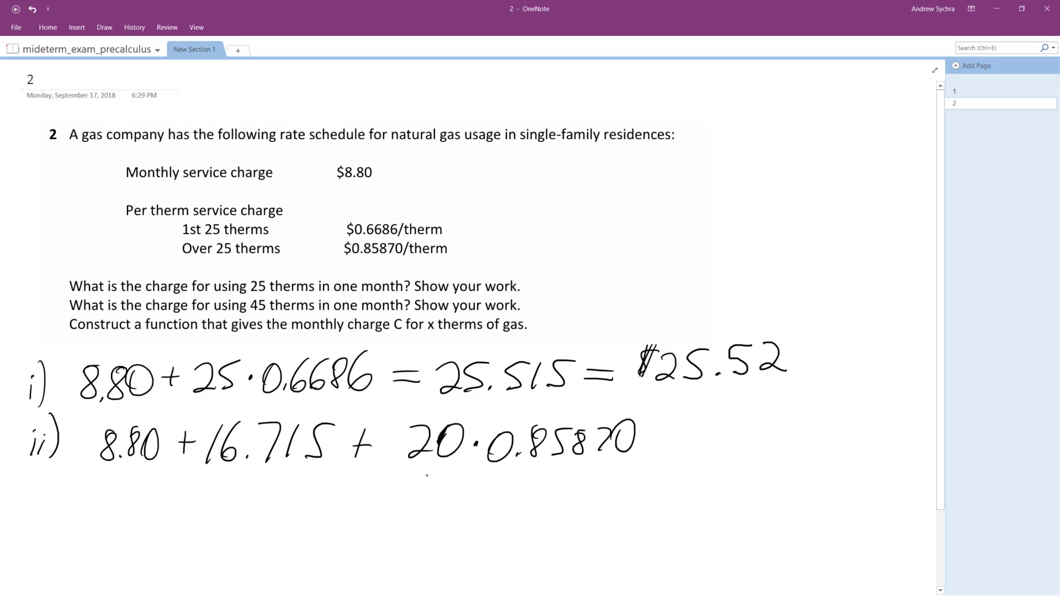
Note the product 17.174 beneath 20·0.85870.
mouse_move(427, 466)
left_mouse_down()
mouse_move(428, 496)
mouse_move(478, 492)
left_mouse_up()
left_click(467, 489)
mouse_move(488, 468)
left_mouse_down()
mouse_move(497, 466)
mouse_move(495, 495)
left_mouse_up()
mouse_move(529, 465)
left_mouse_down()
mouse_move(520, 497)
mouse_move(528, 481)
left_mouse_up()
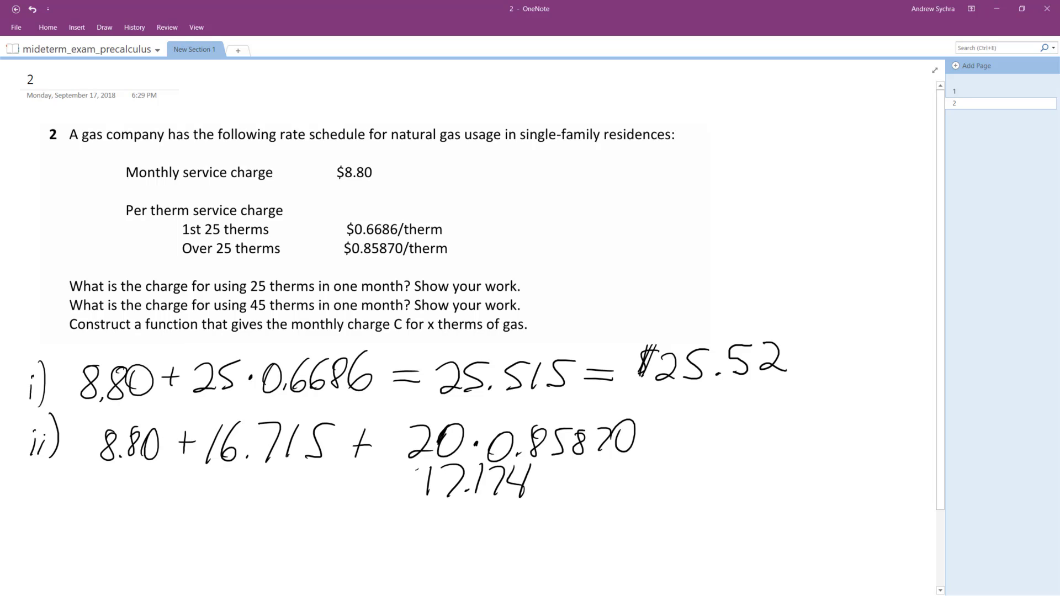
Write the total = $42.69 at the end of part ii).
left_click_drag(652, 445, 667, 443)
left_click_drag(649, 456, 674, 454)
left_click_drag(708, 416, 693, 450)
mouse_move(702, 413)
left_mouse_down()
mouse_move(699, 452)
mouse_move(725, 440)
left_mouse_up()
mouse_move(731, 419)
left_mouse_down()
mouse_move(717, 460)
mouse_move(754, 453)
left_mouse_up()
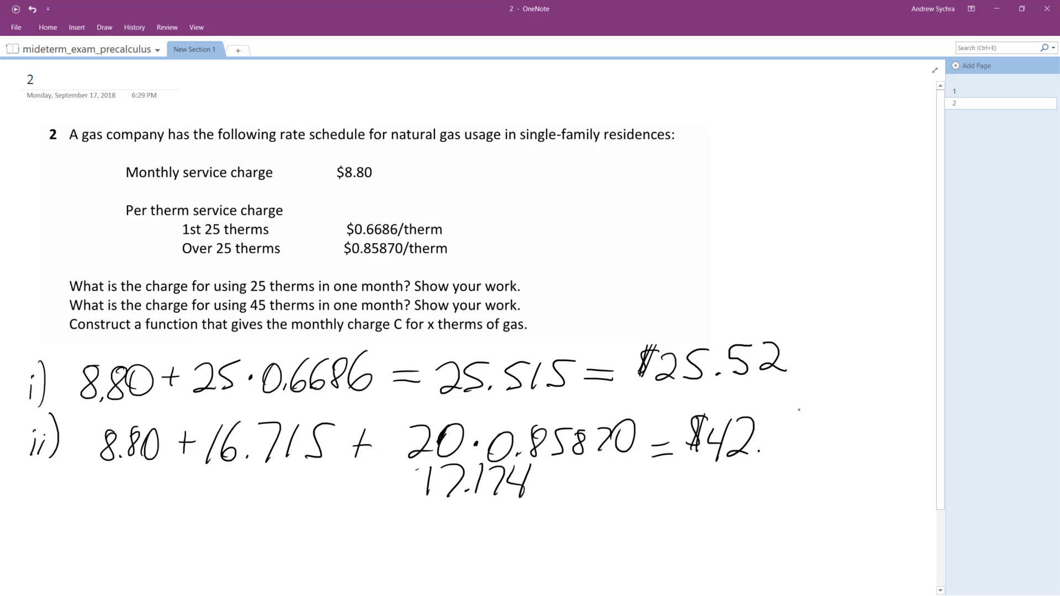
mouse_move(798, 409)
left_mouse_down()
mouse_move(771, 451)
mouse_move(812, 420)
mouse_move(799, 459)
left_mouse_up()
left_click(786, 441)
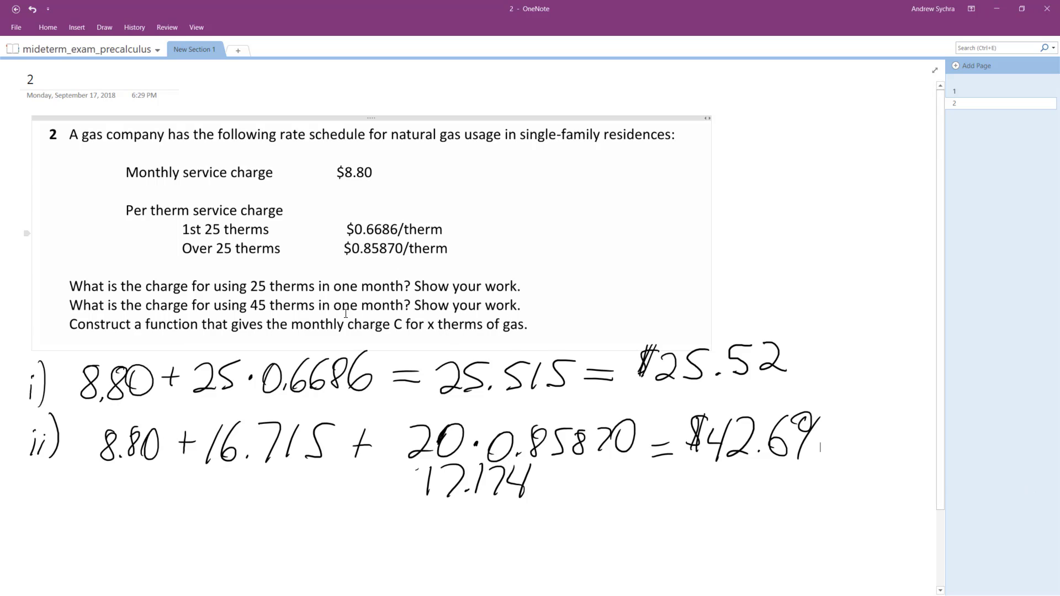
Label part iii), undoing a false-start 'C =' and redrawing the parenthesis.
scroll(346, 314, "down", 3)
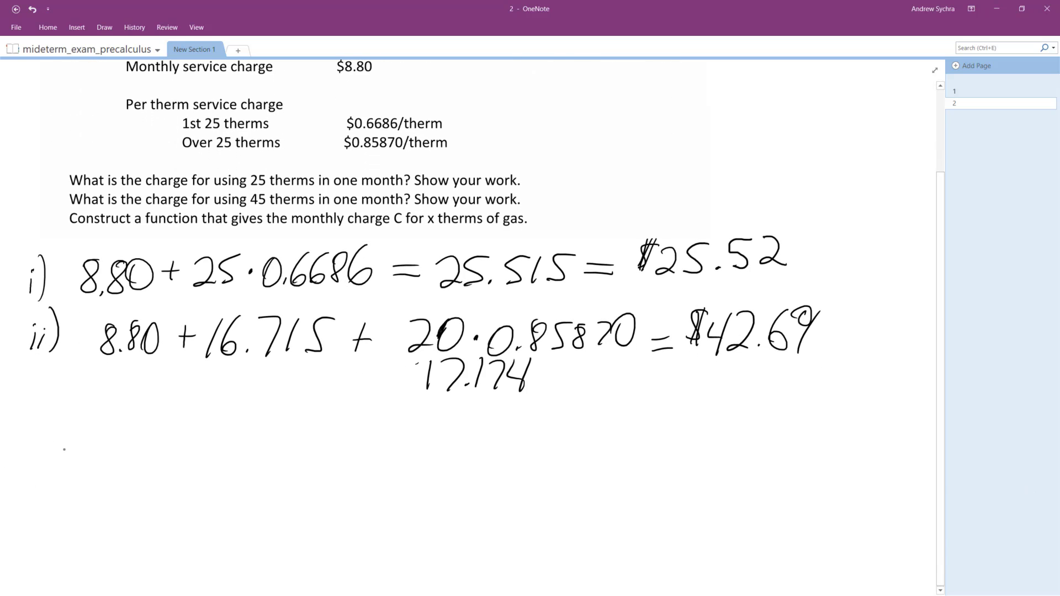
left_click_drag(27, 446, 25, 461)
mouse_move(37, 442)
left_mouse_down()
mouse_move(33, 458)
mouse_move(43, 458)
left_mouse_up()
left_click_drag(49, 419, 49, 467)
mouse_move(126, 419)
left_mouse_down()
mouse_move(97, 445)
mouse_move(124, 460)
mouse_move(162, 445)
left_mouse_up()
left_click_drag(144, 440, 162, 437)
key("ctrl+z")
key("ctrl+z")
key("ctrl+z")
key("ctrl+z")
key("ctrl+z")
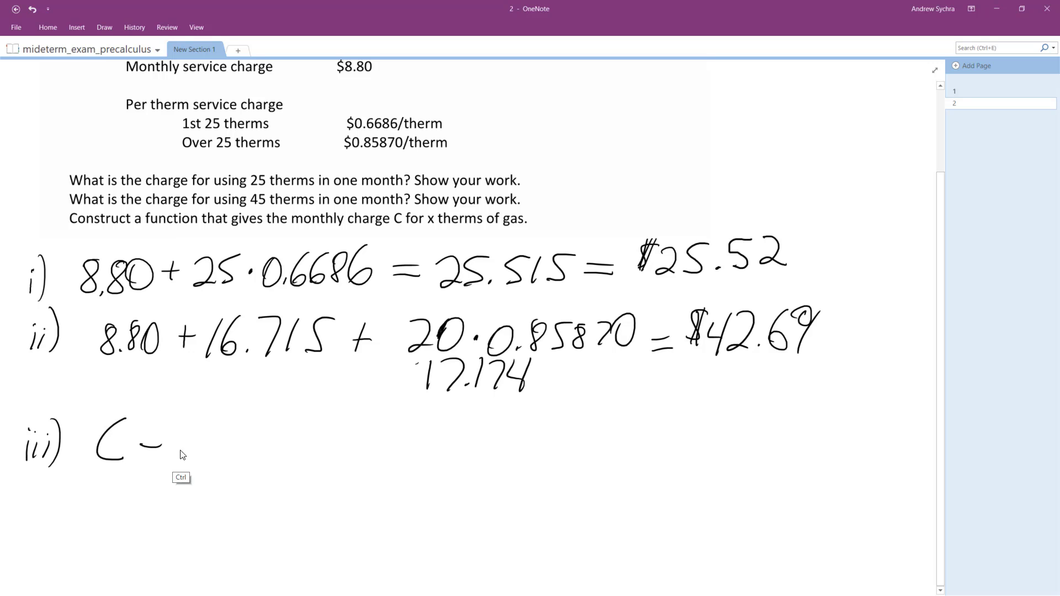
left_click_drag(58, 417, 60, 467)
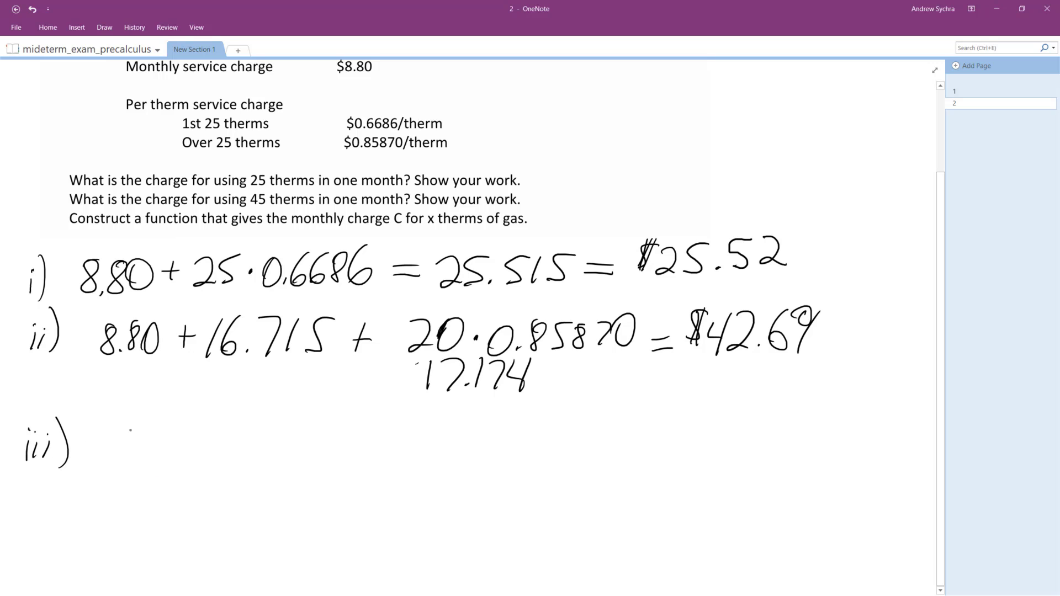
Write the condition X≤25 beside iii).
mouse_move(117, 422)
left_mouse_down()
mouse_move(136, 457)
mouse_move(116, 457)
left_mouse_up()
mouse_move(177, 425)
left_mouse_down()
mouse_move(149, 436)
mouse_move(177, 447)
left_mouse_up()
left_click_drag(147, 454, 215, 460)
left_click_drag(246, 429, 220, 467)
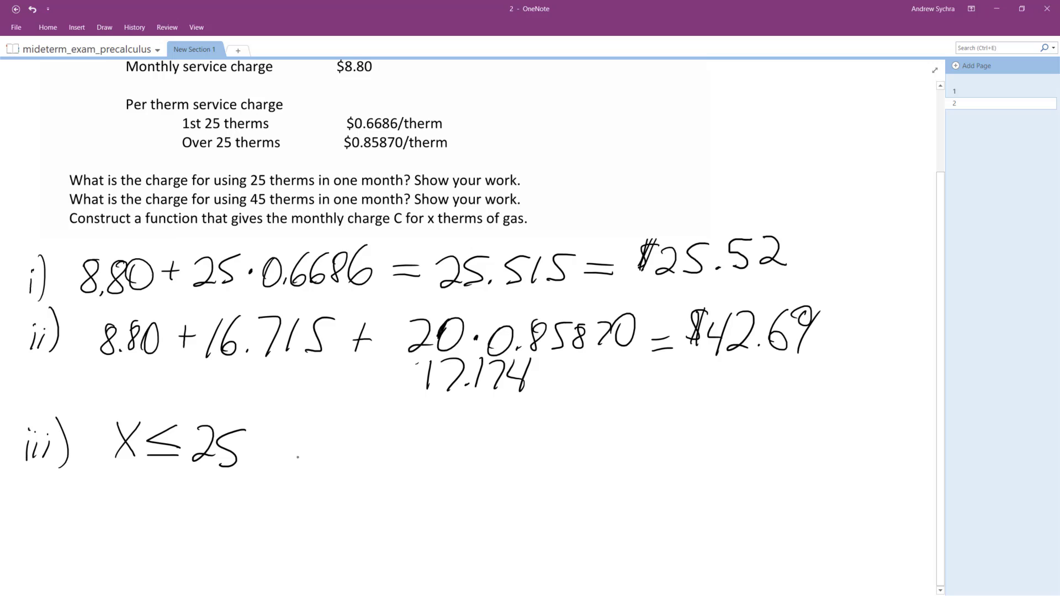
Write 'cost = 8.80' after X≤25.
mouse_move(312, 445)
left_mouse_down()
mouse_move(308, 463)
mouse_move(316, 454)
left_mouse_up()
left_click_drag(333, 448, 323, 463)
left_click_drag(349, 436, 338, 466)
left_click_drag(334, 458, 356, 450)
mouse_move(363, 458)
left_mouse_down()
mouse_move(396, 464)
mouse_move(408, 443)
mouse_move(428, 459)
mouse_move(435, 442)
mouse_move(446, 449)
mouse_move(460, 439)
mouse_move(491, 457)
mouse_move(489, 468)
left_mouse_up()
left_click(418, 469)
Complete the first case with + 0.6686x.
left_click_drag(484, 456, 505, 454)
mouse_move(527, 437)
left_mouse_down()
mouse_move(516, 458)
mouse_move(527, 442)
mouse_move(559, 456)
left_mouse_up()
left_click(543, 463)
left_click_drag(597, 427, 580, 459)
mouse_move(613, 424)
left_mouse_down()
mouse_move(605, 448)
mouse_move(613, 427)
left_mouse_up()
mouse_move(642, 419)
left_mouse_down()
mouse_move(624, 456)
mouse_move(635, 444)
left_mouse_up()
mouse_move(649, 430)
left_mouse_down()
mouse_move(657, 461)
mouse_move(637, 461)
left_mouse_up()
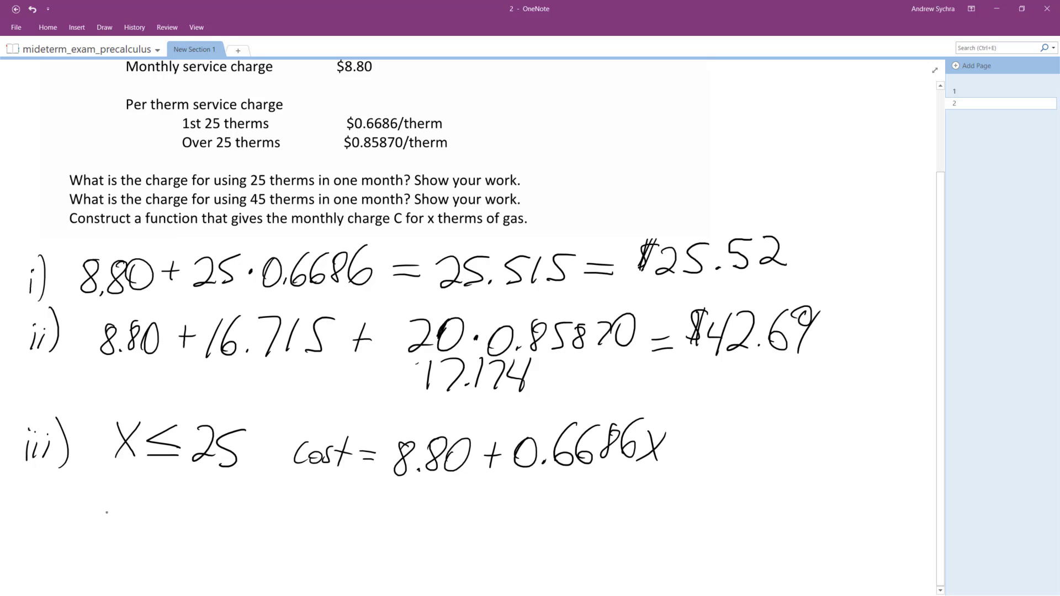
Write 'X>25 cost = 8.80' on a new line.
mouse_move(107, 501)
left_mouse_down()
mouse_move(123, 533)
mouse_move(106, 533)
mouse_move(191, 526)
left_mouse_up()
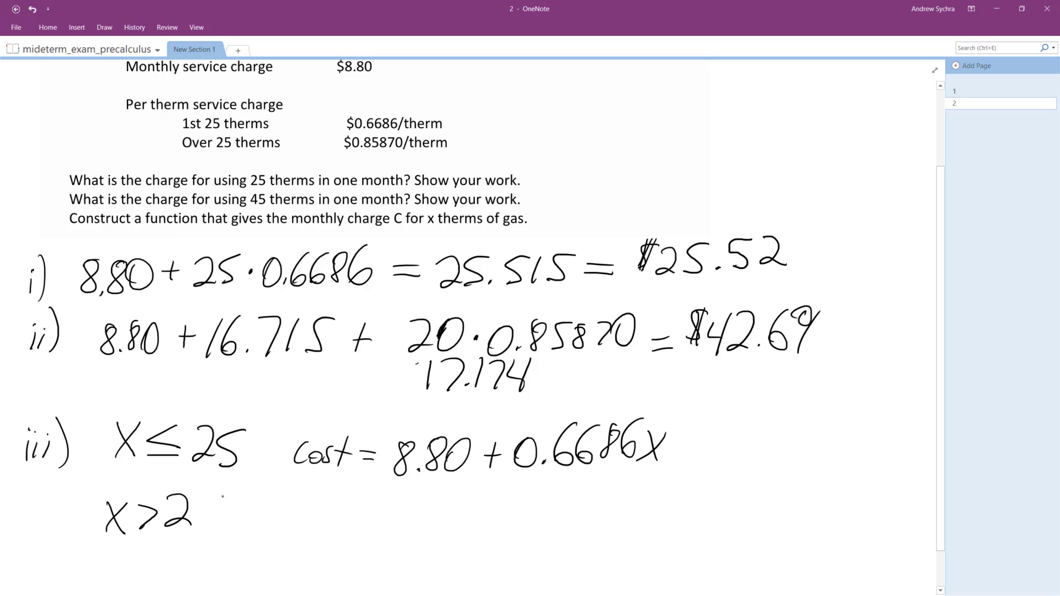
mouse_move(225, 492)
left_mouse_down()
mouse_move(219, 517)
mouse_move(203, 524)
left_mouse_up()
mouse_move(302, 512)
left_mouse_down()
mouse_move(300, 530)
mouse_move(311, 514)
left_mouse_up()
left_click_drag(329, 511, 321, 530)
left_click_drag(338, 492, 335, 533)
mouse_move(327, 517)
left_mouse_down()
mouse_move(371, 524)
mouse_move(371, 514)
left_mouse_up()
mouse_move(409, 496)
left_mouse_down()
mouse_move(400, 504)
mouse_move(422, 514)
mouse_move(427, 497)
left_mouse_up()
left_click(413, 520)
left_click_drag(442, 500, 440, 501)
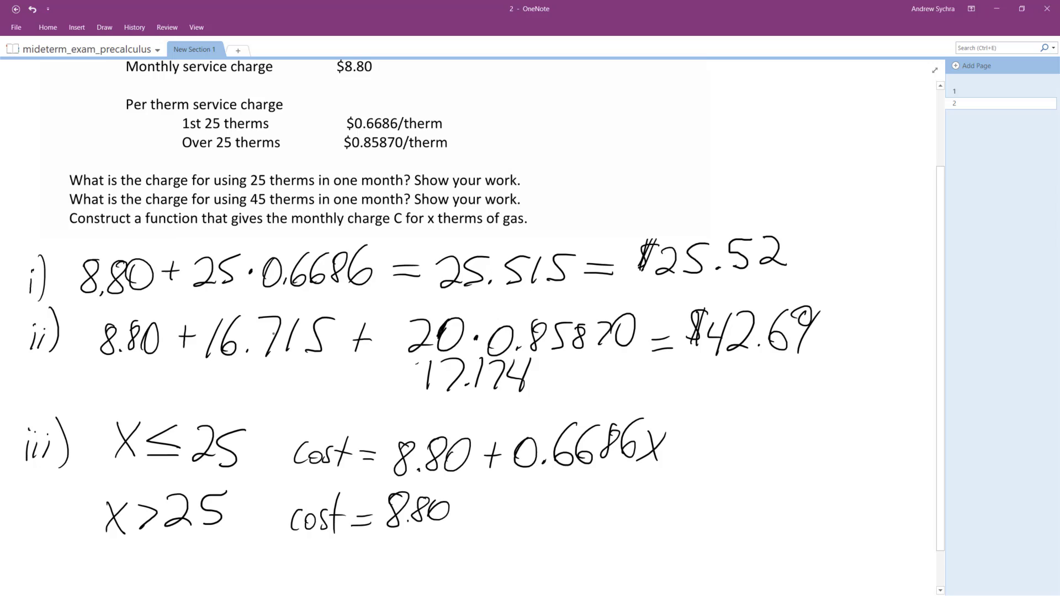
Bracket 16.715 in part ii and continue the second case with + 16.715 +.
mouse_move(192, 362)
left_mouse_down()
mouse_move(333, 381)
mouse_move(344, 344)
left_mouse_up()
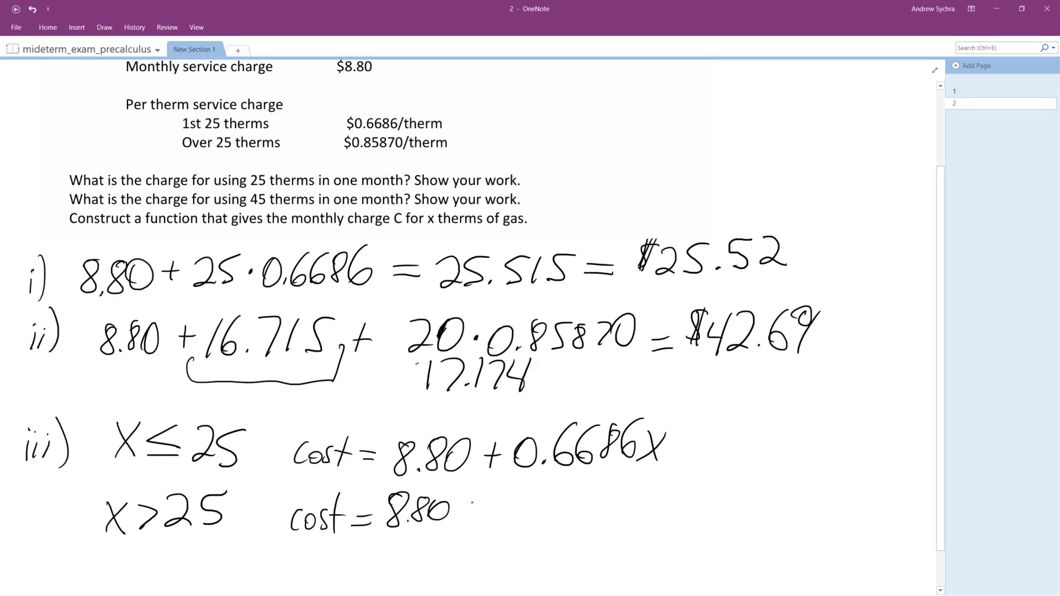
left_click_drag(472, 502, 471, 522)
left_click_drag(465, 514, 492, 525)
mouse_move(524, 482)
left_mouse_down()
mouse_move(510, 513)
mouse_move(561, 488)
mouse_move(549, 521)
left_mouse_up()
left_click(535, 516)
left_click_drag(572, 489, 569, 520)
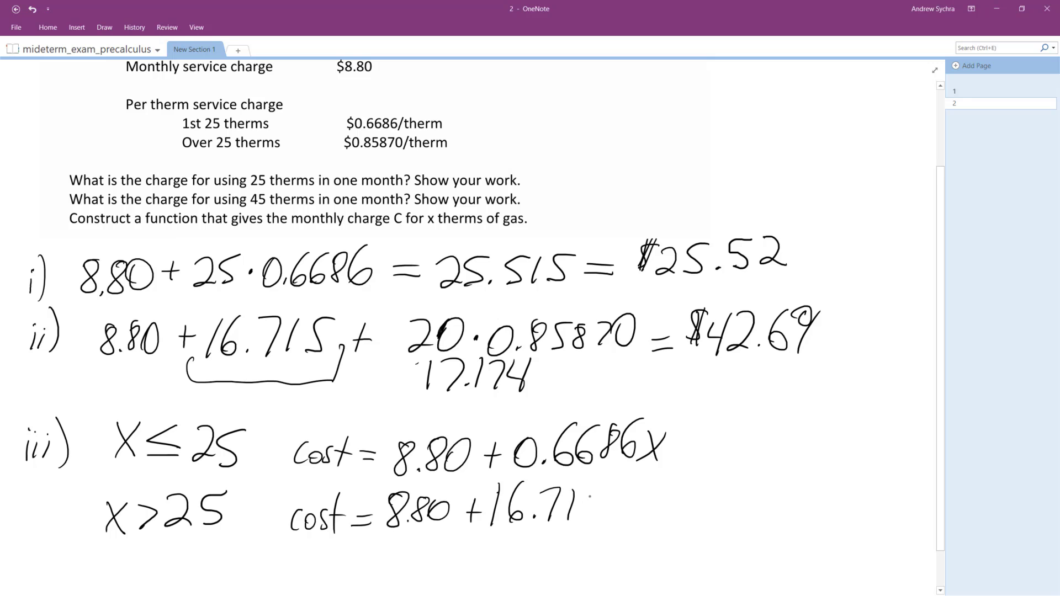
mouse_move(606, 490)
left_mouse_down()
mouse_move(587, 505)
mouse_move(590, 520)
left_mouse_up()
mouse_move(632, 489)
left_mouse_down()
mouse_move(628, 519)
mouse_move(636, 510)
left_mouse_up()
Finish the second case with (X−25)0.85870, undoing a stray stroke.
left_click_drag(667, 482, 670, 528)
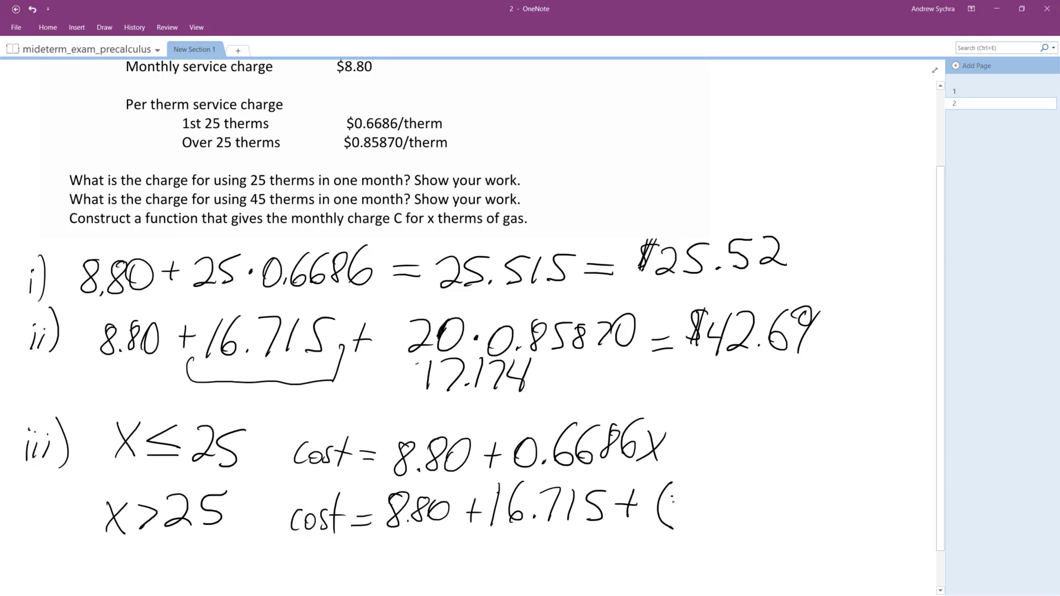
mouse_move(672, 493)
left_mouse_down()
mouse_move(691, 525)
mouse_move(675, 518)
mouse_move(715, 503)
left_mouse_up()
mouse_move(726, 488)
left_mouse_down()
mouse_move(721, 514)
mouse_move(742, 513)
left_mouse_up()
mouse_move(766, 483)
left_mouse_down()
mouse_move(741, 519)
mouse_move(748, 534)
left_mouse_up()
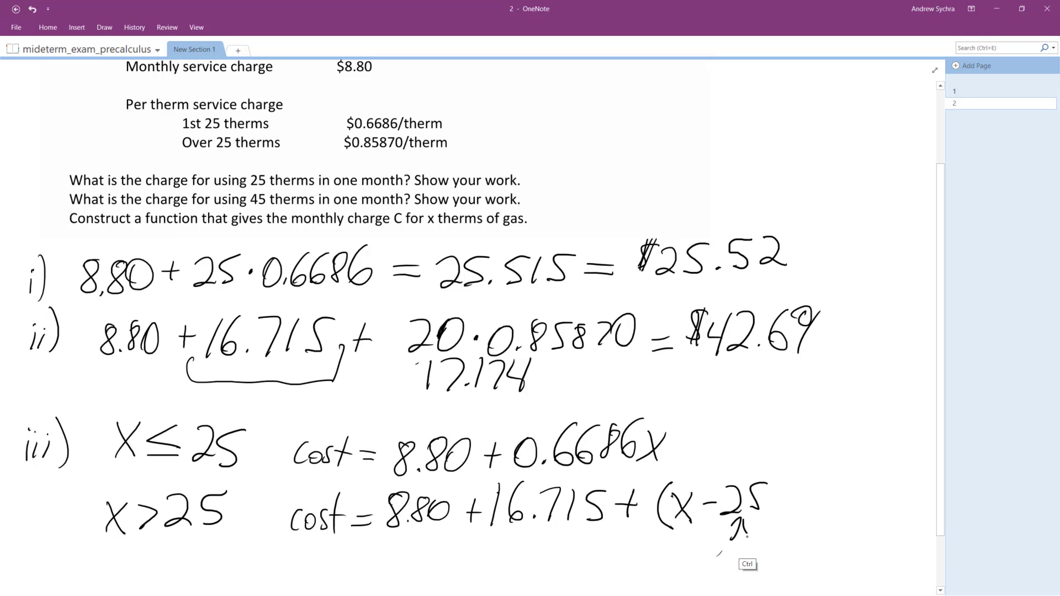
key("ctrl+z")
key("ctrl+z")
key("ctrl+z")
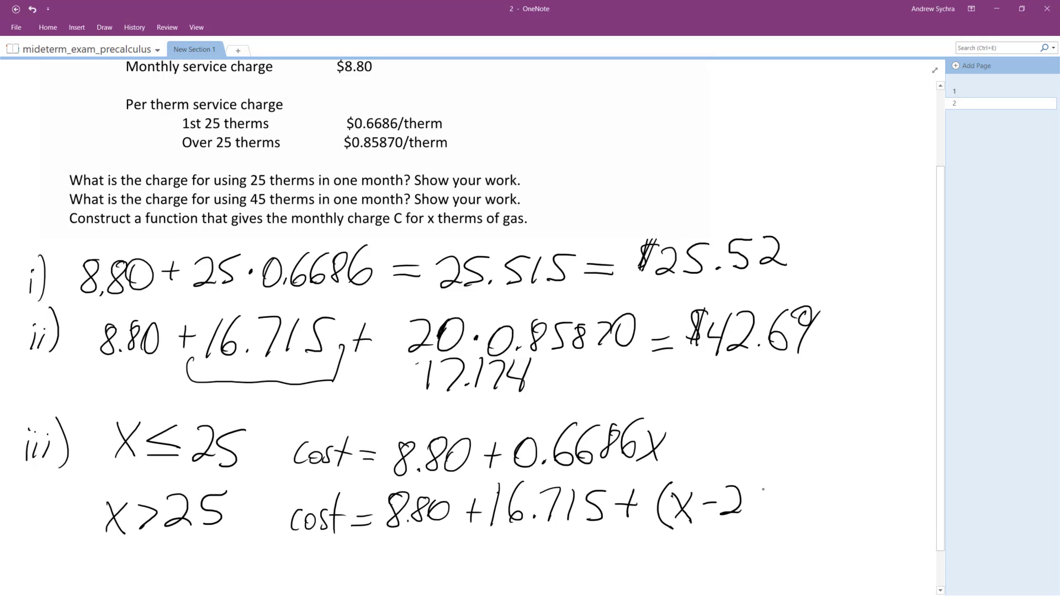
mouse_move(769, 486)
left_mouse_down()
mouse_move(754, 504)
mouse_move(764, 522)
left_mouse_up()
mouse_move(805, 483)
left_mouse_down()
mouse_move(843, 483)
mouse_move(859, 504)
mouse_move(876, 504)
left_mouse_up()
left_click(823, 504)
mouse_move(890, 490)
left_mouse_down()
mouse_move(890, 512)
mouse_move(918, 490)
left_mouse_up()
Begin a new line reading 'x>25 cost ='.
scroll(486, 331, "down", 1)
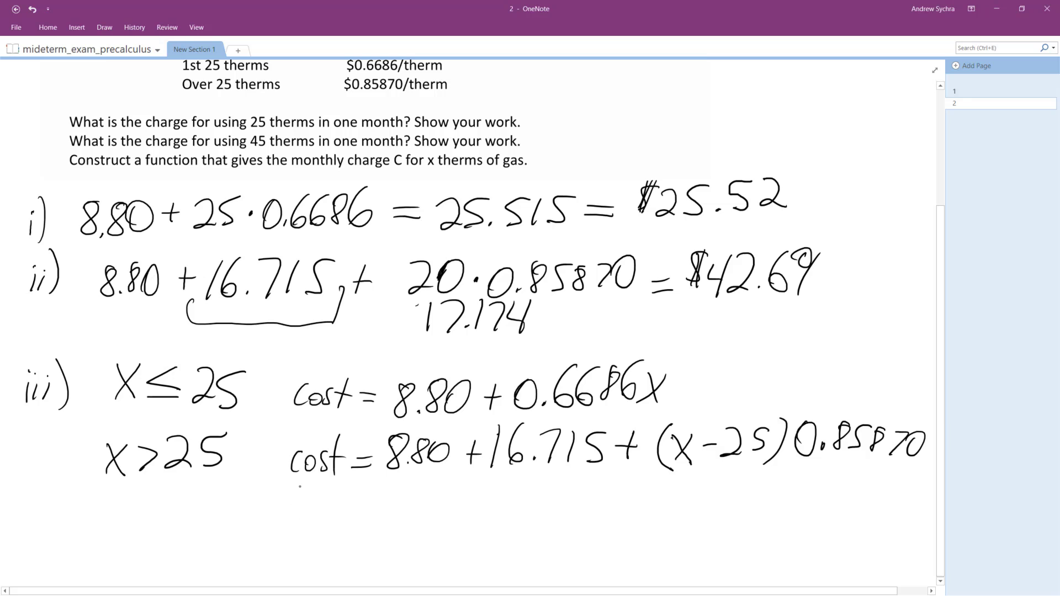
mouse_move(300, 493)
left_mouse_down()
mouse_move(299, 504)
mouse_move(305, 495)
left_mouse_up()
mouse_move(314, 493)
left_mouse_down()
mouse_move(309, 503)
mouse_move(331, 505)
left_mouse_up()
left_click_drag(323, 494, 338, 491)
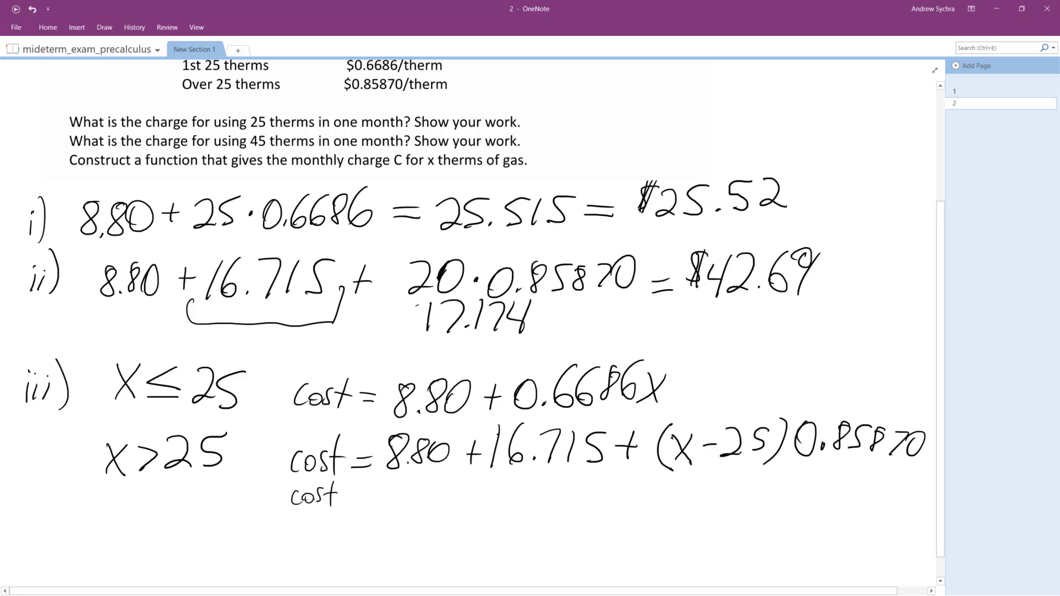
left_click_drag(211, 496, 228, 515)
mouse_move(229, 497)
left_mouse_down()
mouse_move(215, 516)
mouse_move(236, 508)
left_mouse_up()
left_click_drag(250, 494, 259, 508)
left_click_drag(264, 491, 259, 509)
left_click_drag(264, 489, 274, 489)
left_click_drag(356, 499, 376, 487)
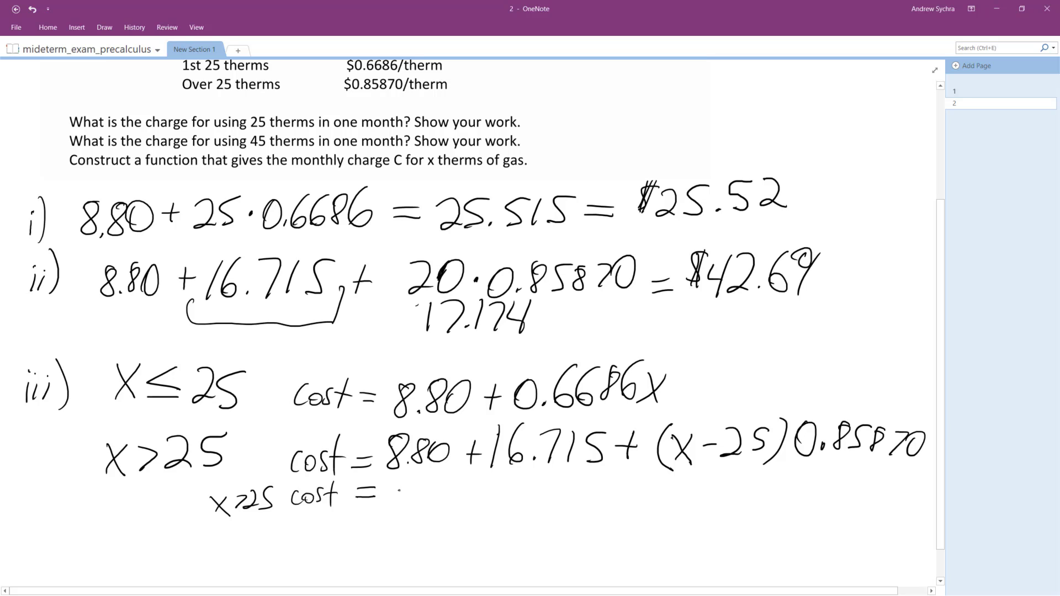
Write 25.515 + (x, undoing a stray digit.
mouse_move(399, 490)
left_mouse_down()
mouse_move(420, 508)
mouse_move(464, 500)
mouse_move(461, 511)
mouse_move(459, 489)
mouse_move(455, 510)
mouse_move(495, 508)
left_mouse_up()
left_click(445, 506)
key("ctrl+z")
left_click_drag(547, 486, 544, 505)
mouse_move(535, 500)
left_mouse_down()
mouse_move(556, 498)
mouse_move(580, 517)
left_mouse_up()
left_click_drag(587, 485, 606, 515)
mouse_move(588, 515)
left_mouse_down()
mouse_move(602, 497)
mouse_move(623, 500)
left_mouse_up()
Finish the simplified line with -25)0.85870.
mouse_move(622, 494)
left_mouse_down()
mouse_move(627, 511)
mouse_move(636, 509)
left_mouse_up()
left_click_drag(658, 487, 651, 515)
mouse_move(660, 478)
left_mouse_down()
mouse_move(661, 514)
mouse_move(676, 490)
mouse_move(716, 482)
mouse_move(726, 504)
left_mouse_up()
left_click(699, 505)
left_click_drag(734, 481, 746, 481)
mouse_move(760, 481)
left_mouse_down()
mouse_move(754, 494)
mouse_move(760, 485)
mouse_move(777, 512)
mouse_move(799, 489)
left_mouse_up()
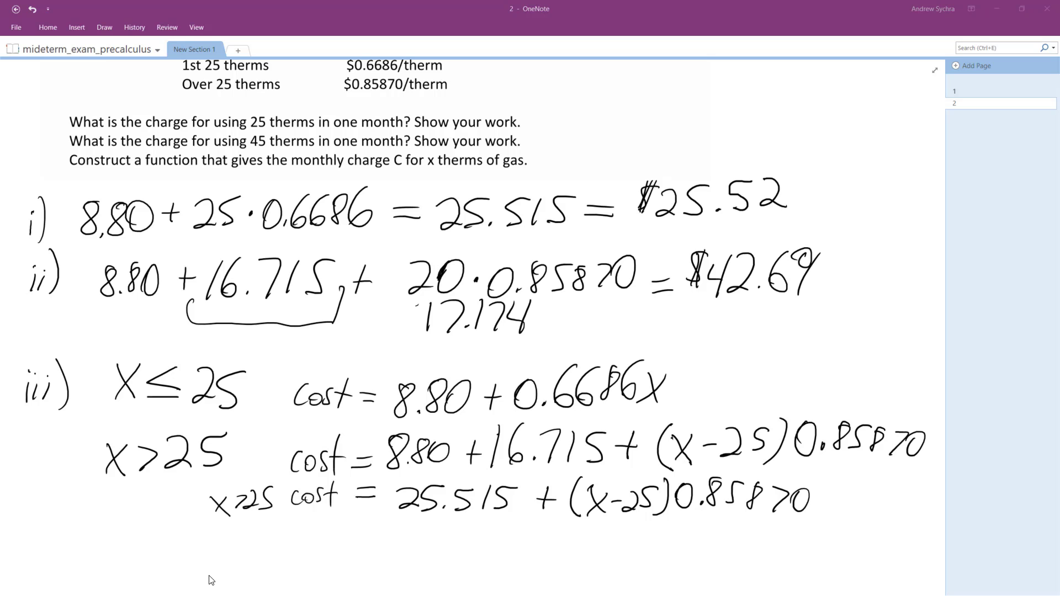
scroll(152, 476, "up", 3)
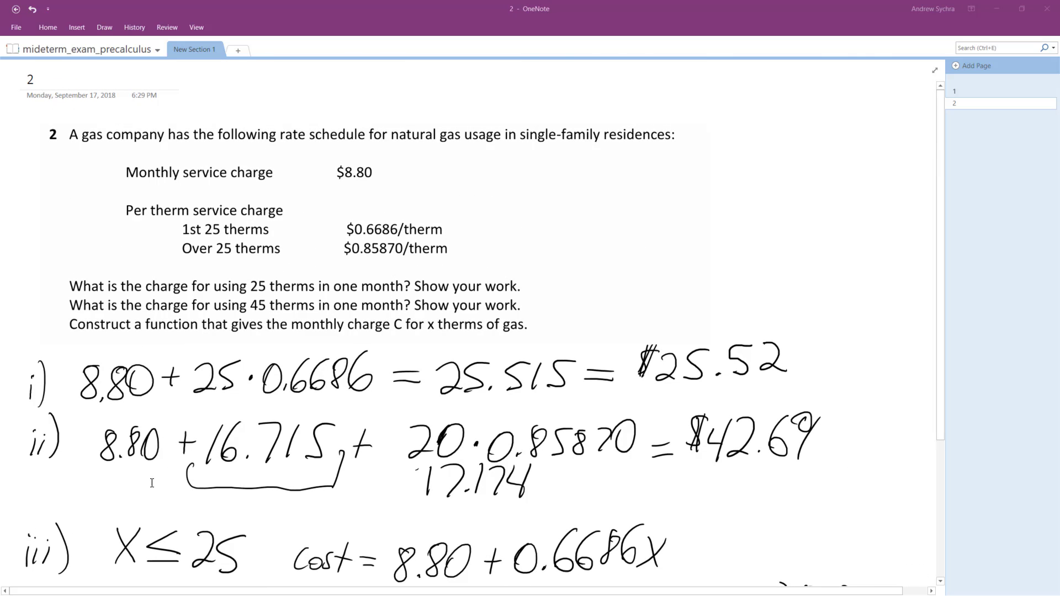